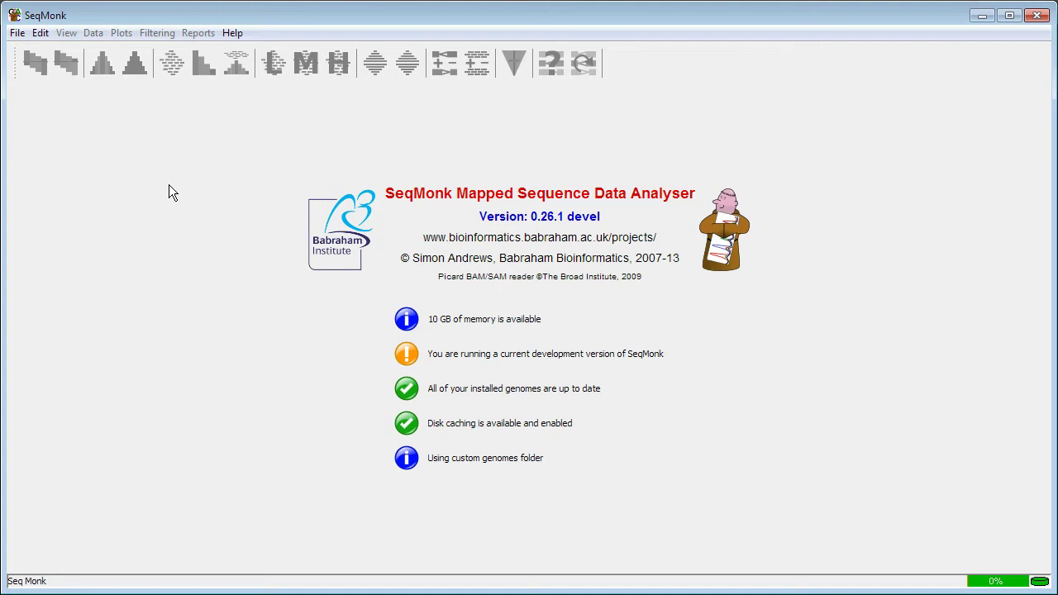
Step: Start a new SeqMonk project from the File menu to bring up the genome list
left_click(17, 33)
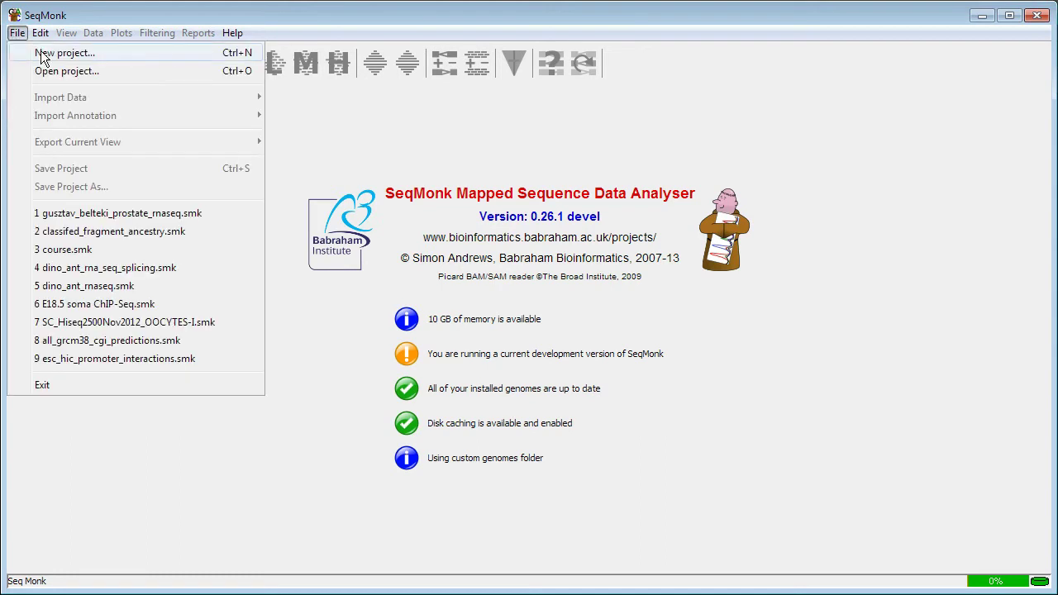
left_click(42, 56)
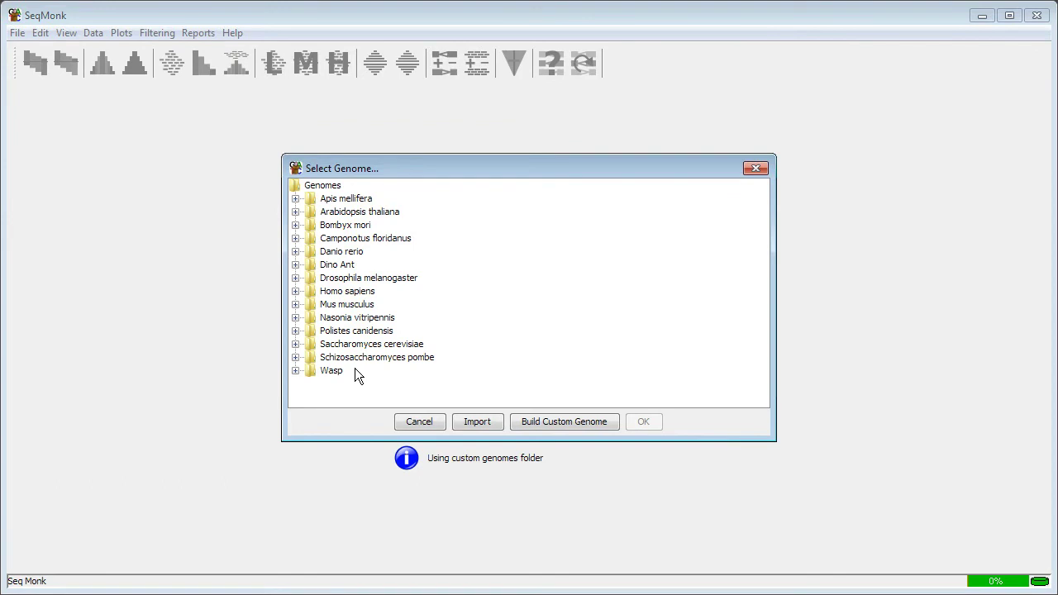
Step: Open Build Custom Genome and enter species H.saltator with assembly HS3
left_click(568, 423)
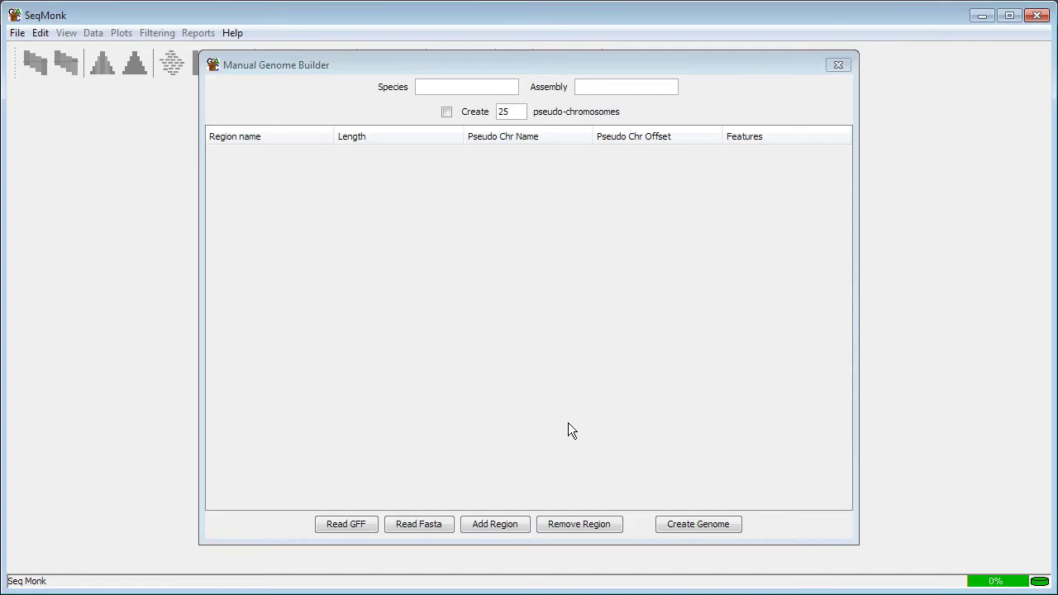
left_click(440, 86)
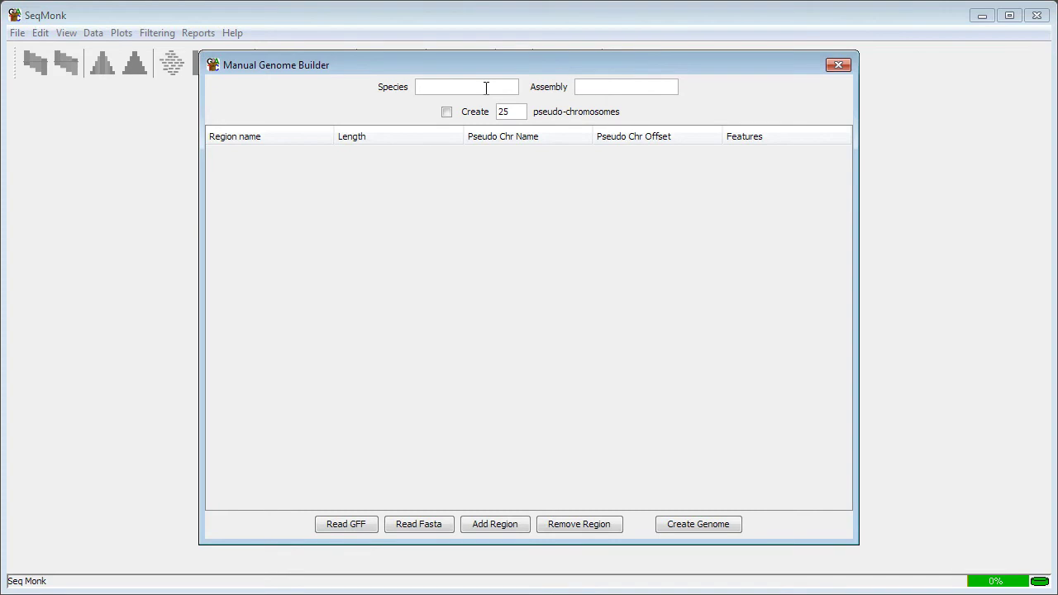
type("H.salta")
type("tor")
type("HS3")
Step: Read the GFF file Harpegnathos_saltator/HS3.3/hsal_OGSv3.3.gff into the genome builder
left_click(355, 526)
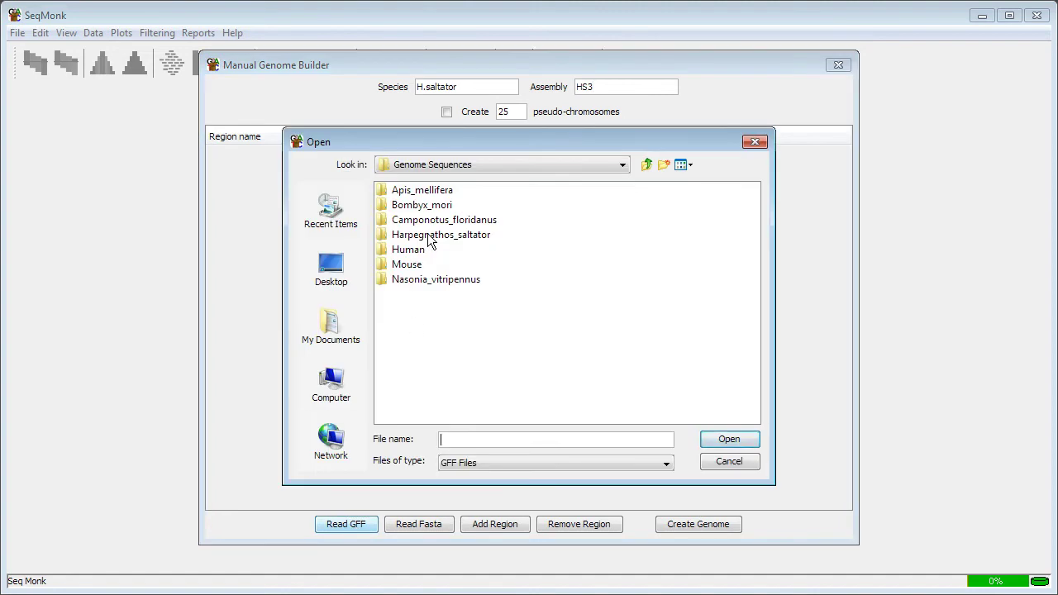
double_click(430, 236)
double_click(408, 191)
left_click(445, 191)
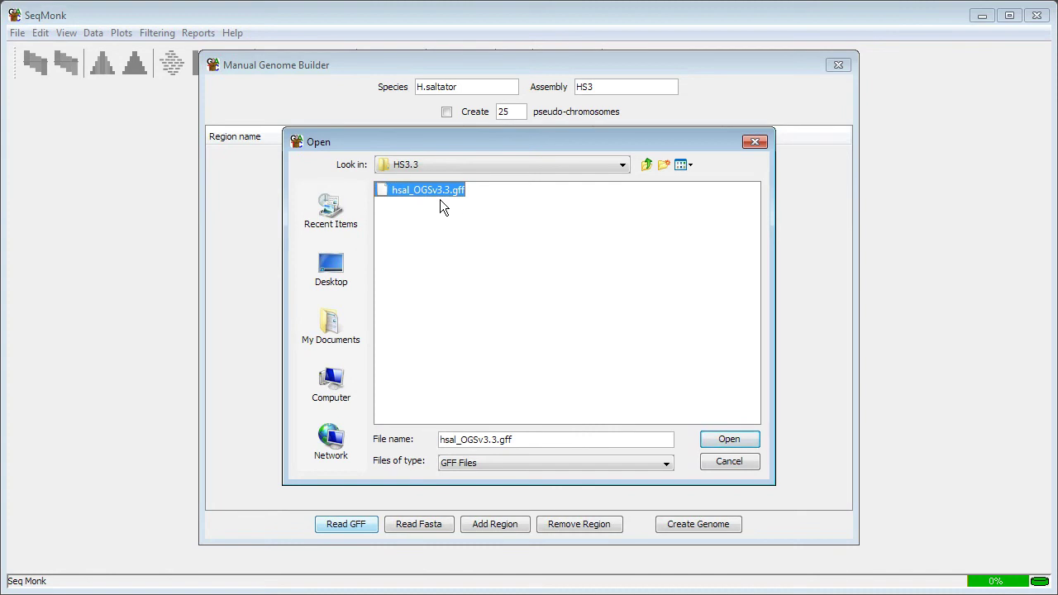
left_click(731, 442)
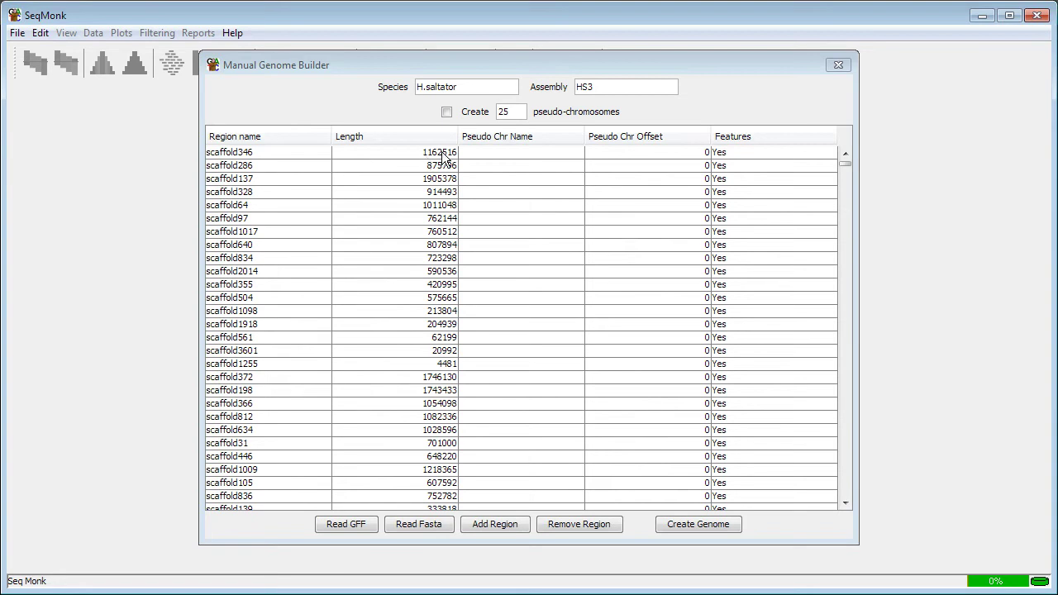
Step: Change scaffold346's length to 1162517
double_click(449, 156)
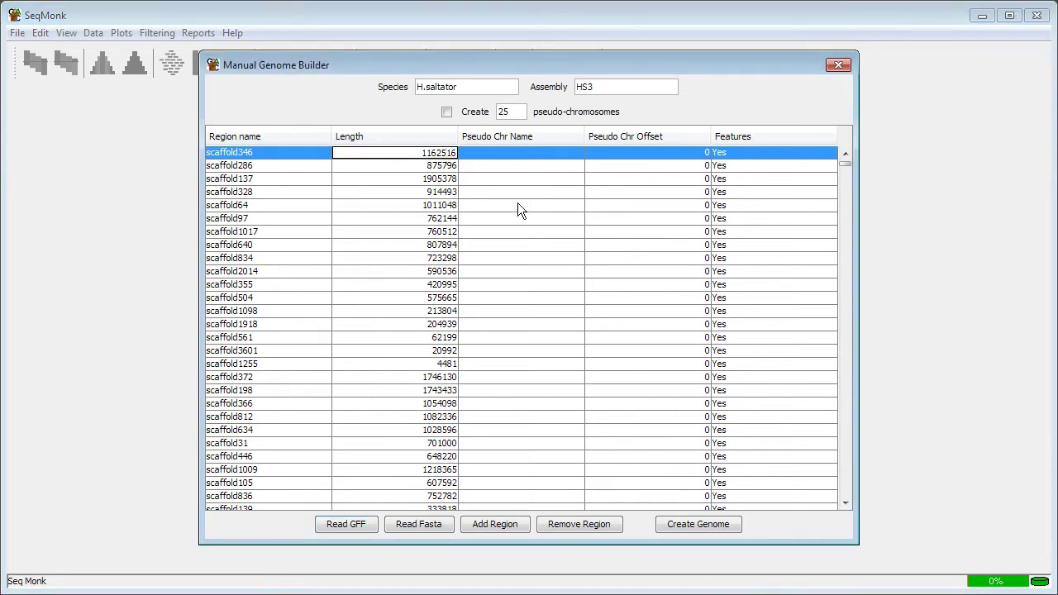
key("BackSpace")
type("7")
key("Return")
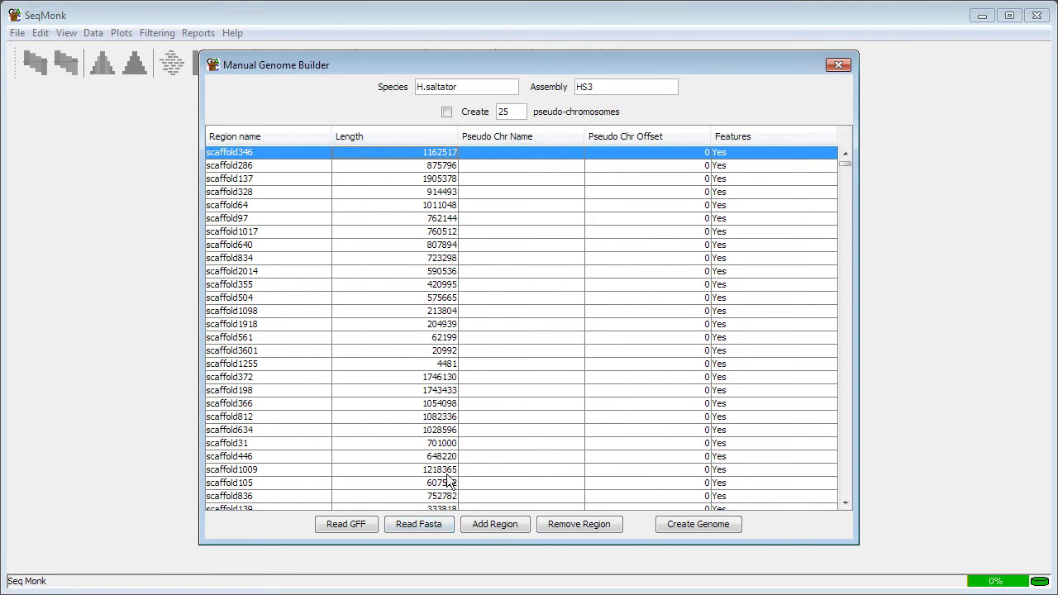
Step: Read the FASTA file Hsal_3.3_scaffolds.fa from the HS3.3 folder into the builder
left_click(421, 524)
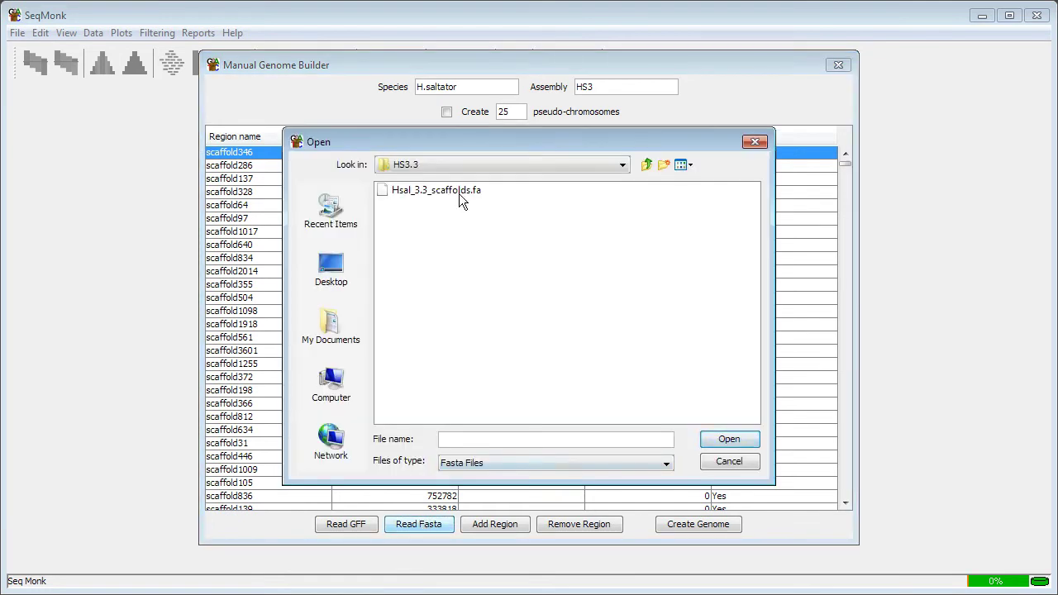
left_click(462, 188)
left_click(726, 439)
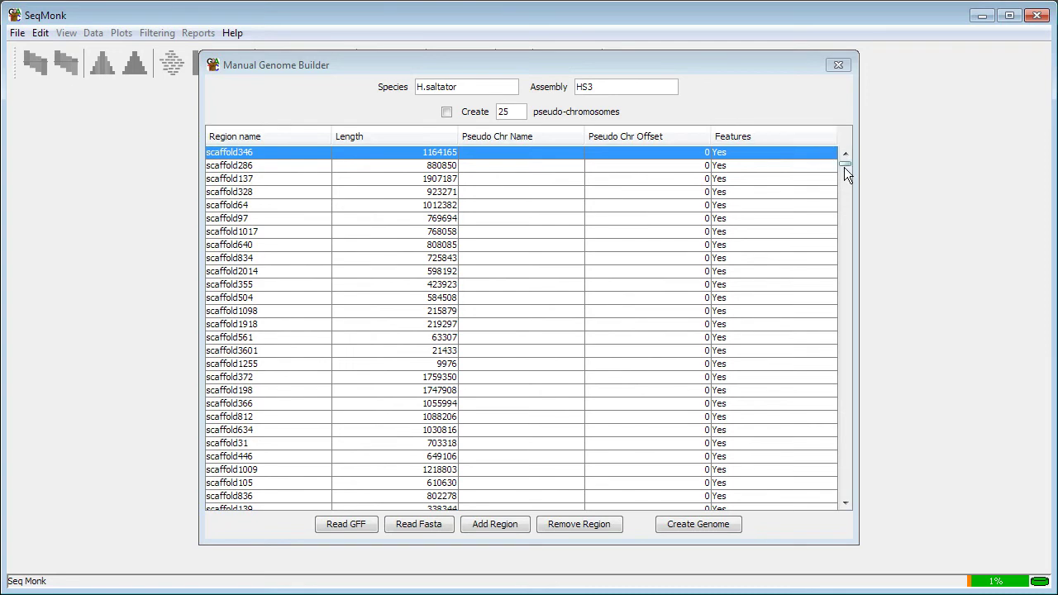
left_click_drag(844, 164, 855, 309)
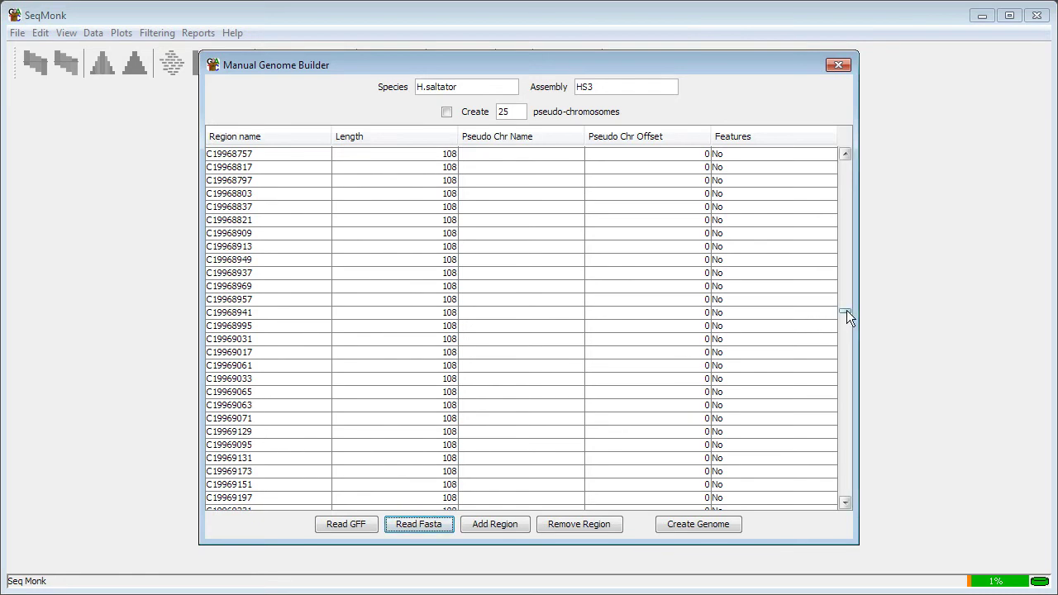
left_click_drag(846, 311, 852, 152)
left_click(275, 134)
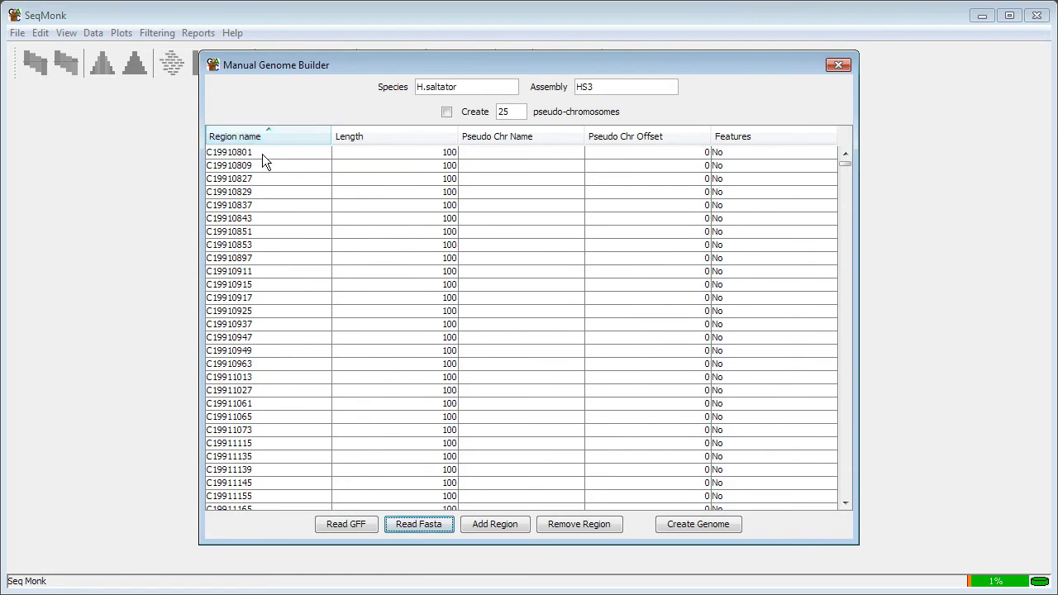
left_click(262, 152)
left_click_drag(846, 164, 874, 400)
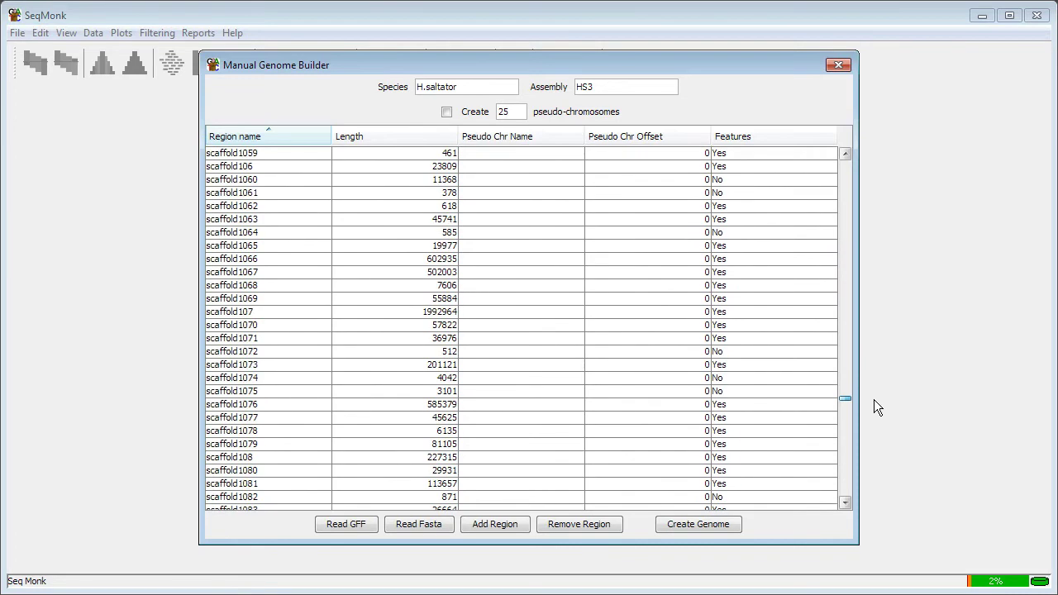
left_click(848, 361)
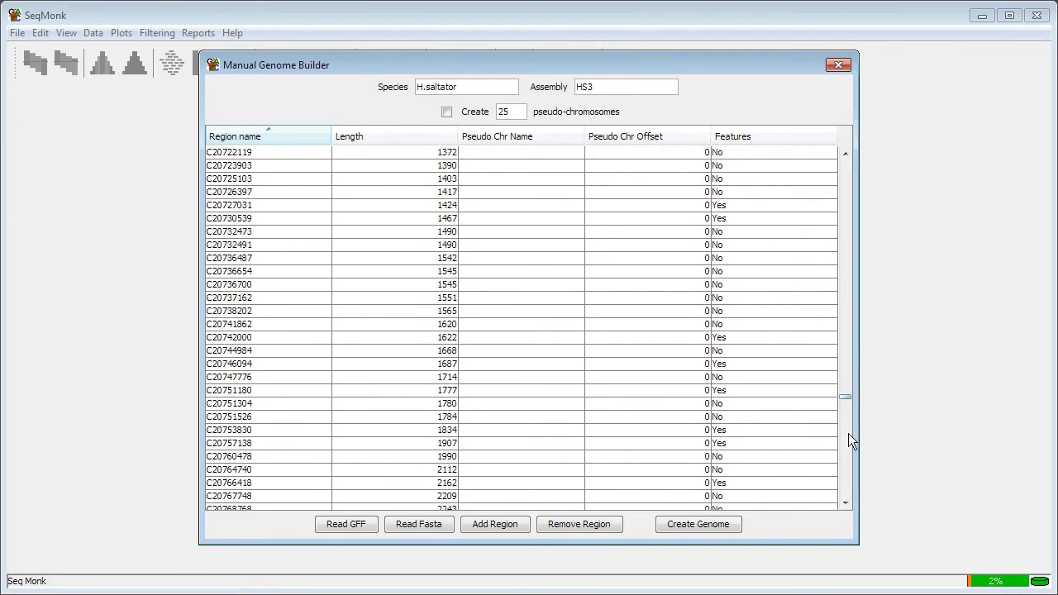
left_click(235, 324, "shift")
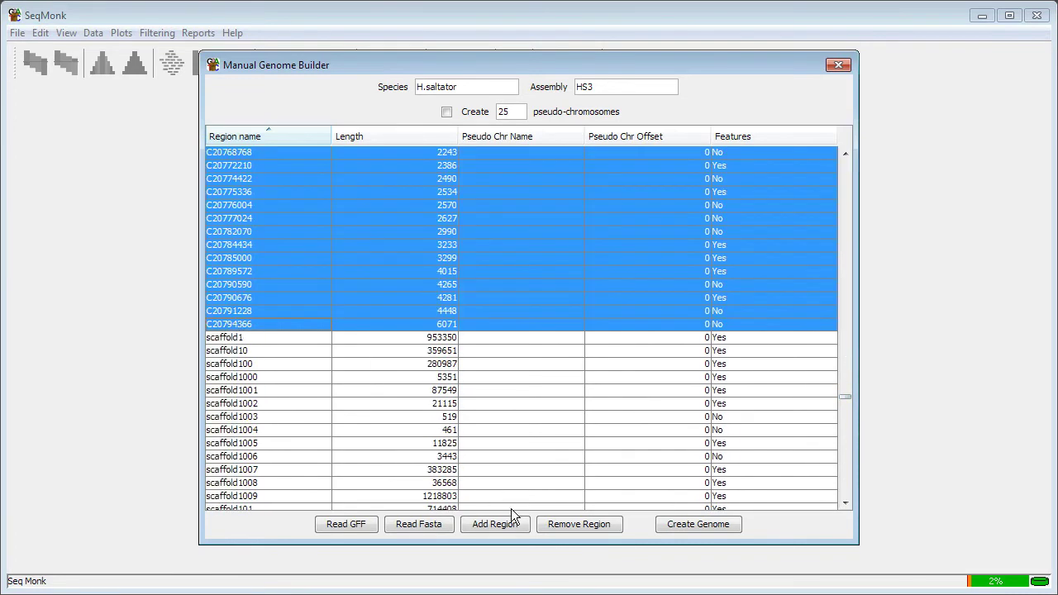
left_click(582, 521)
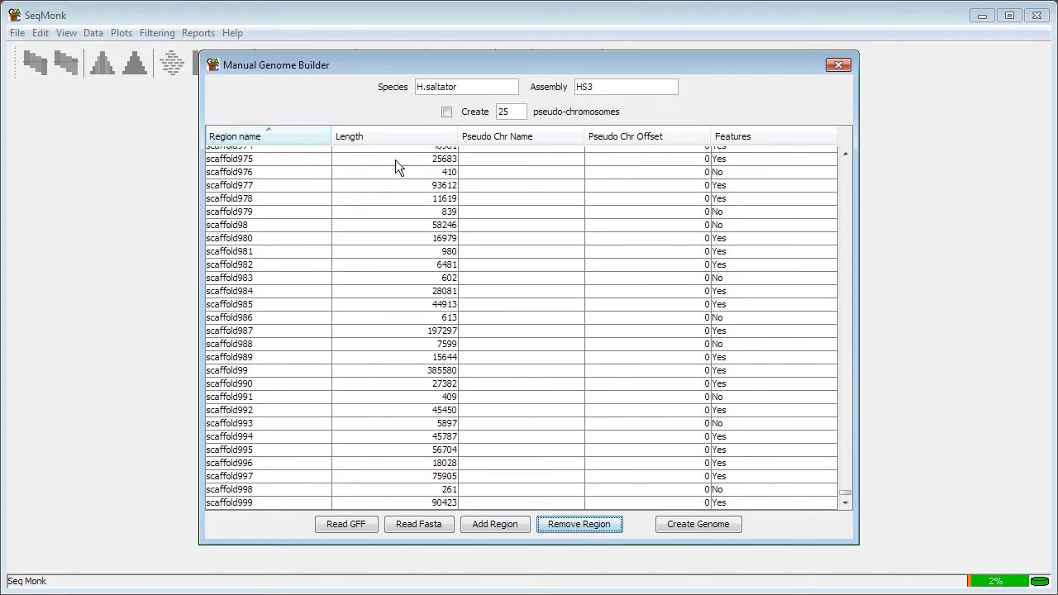
left_click(412, 134)
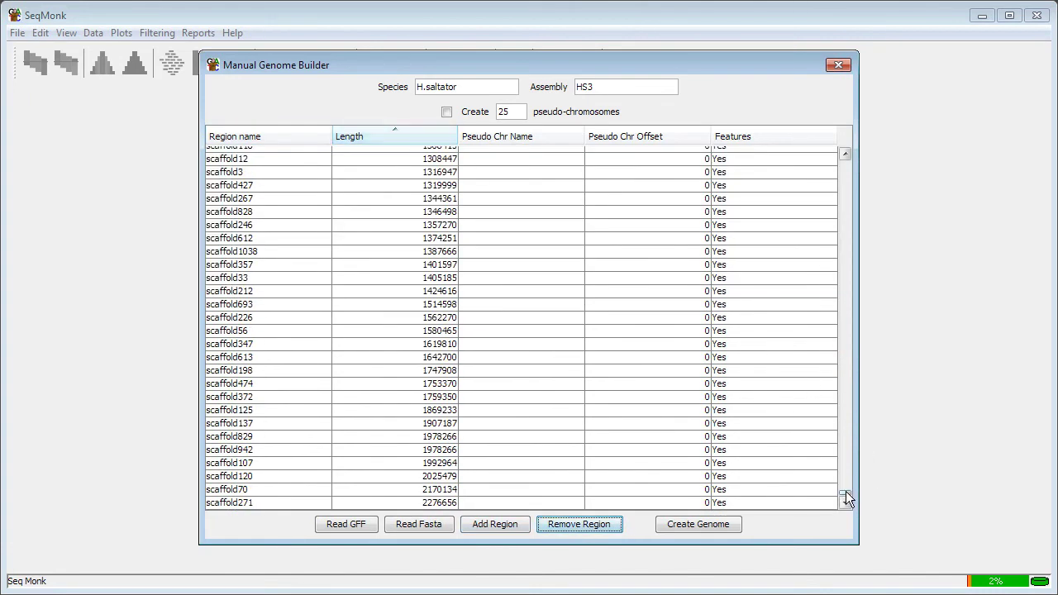
left_click_drag(846, 493, 848, 155)
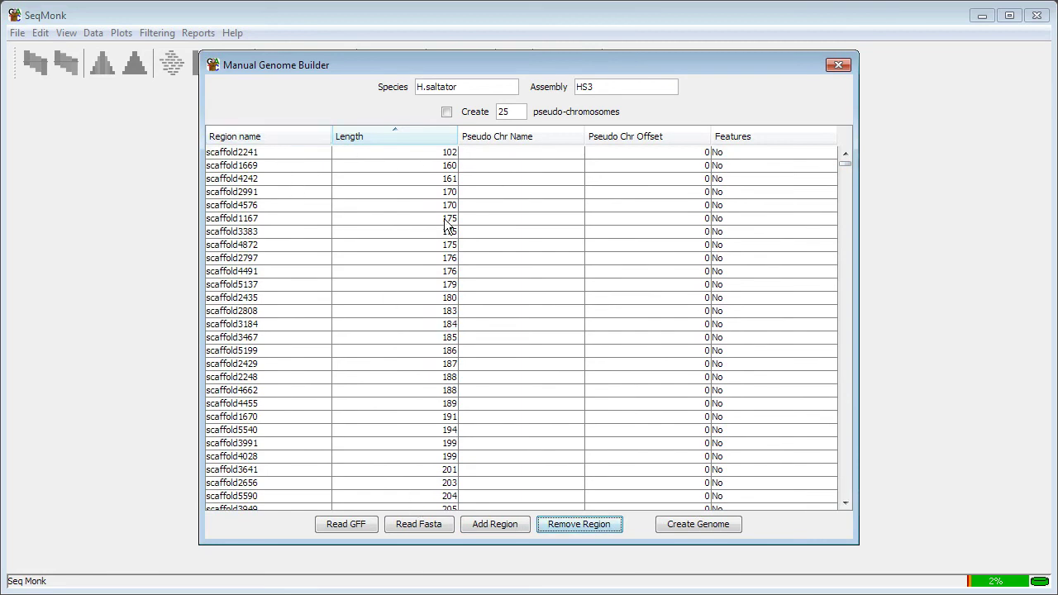
left_click(279, 135)
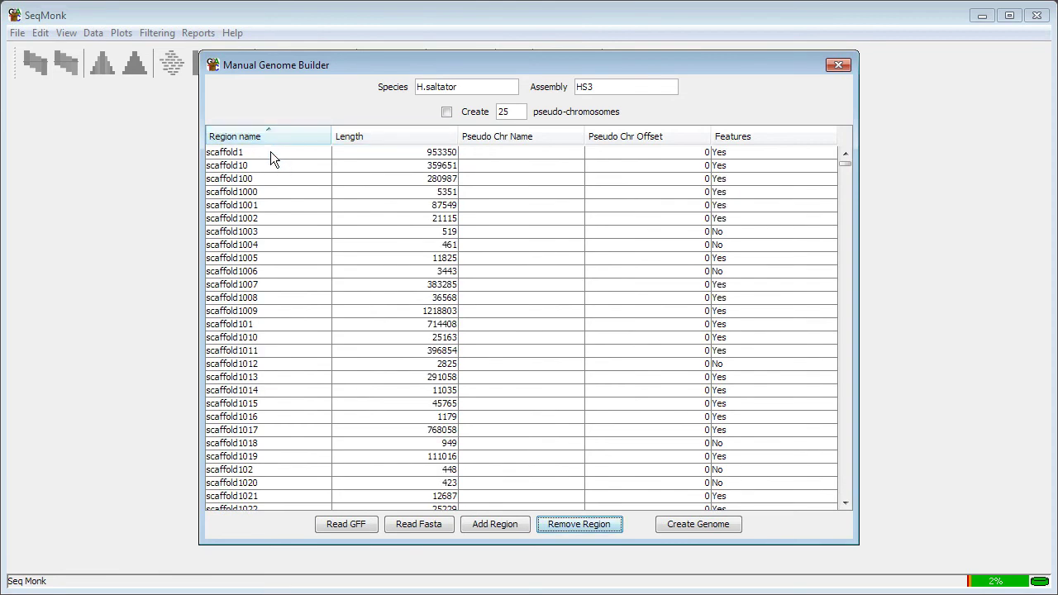
mouse_move(852, 166)
left_mouse_down()
mouse_move(848, 489)
mouse_move(852, 162)
left_mouse_up()
Step: Tick 'Create 25 pseudo-chromosomes', create the genome, and dismiss the Success message
left_click(446, 113)
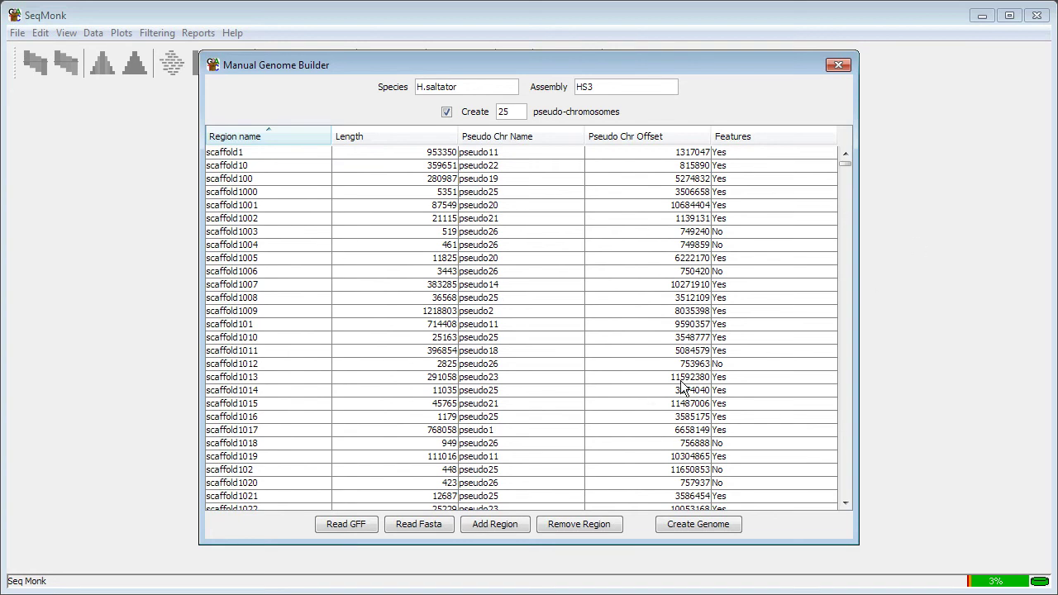
left_click(701, 526)
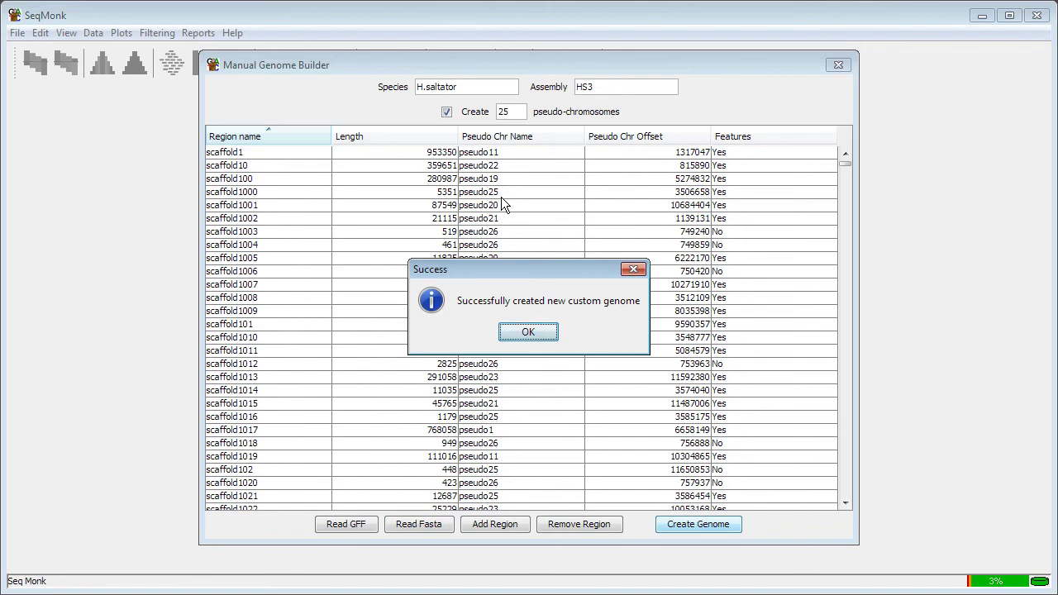
left_click(528, 333)
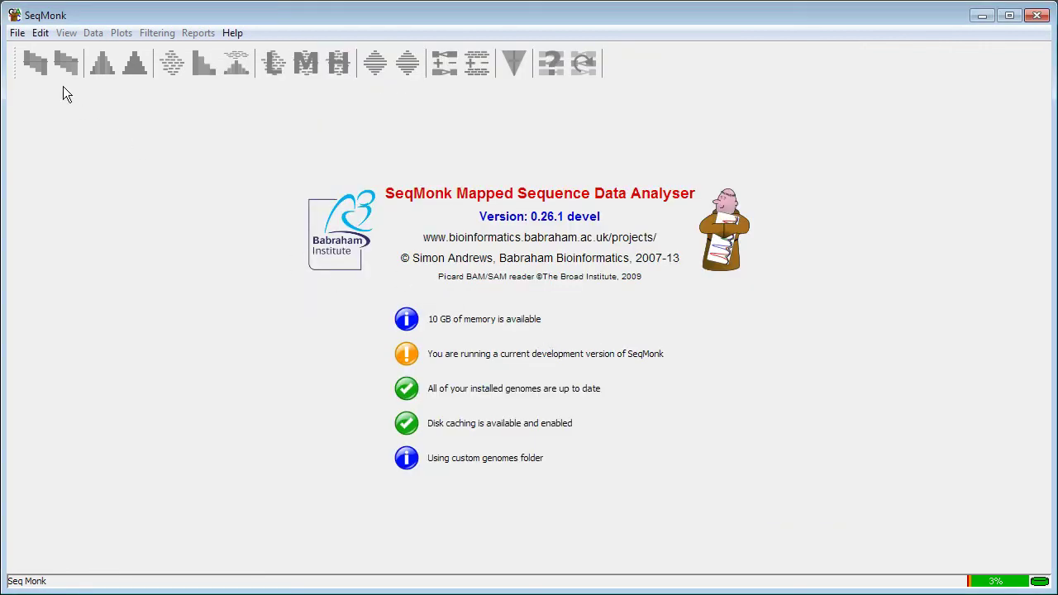
Step: Start a new project on the H.saltator HS3 genome
left_click(17, 34)
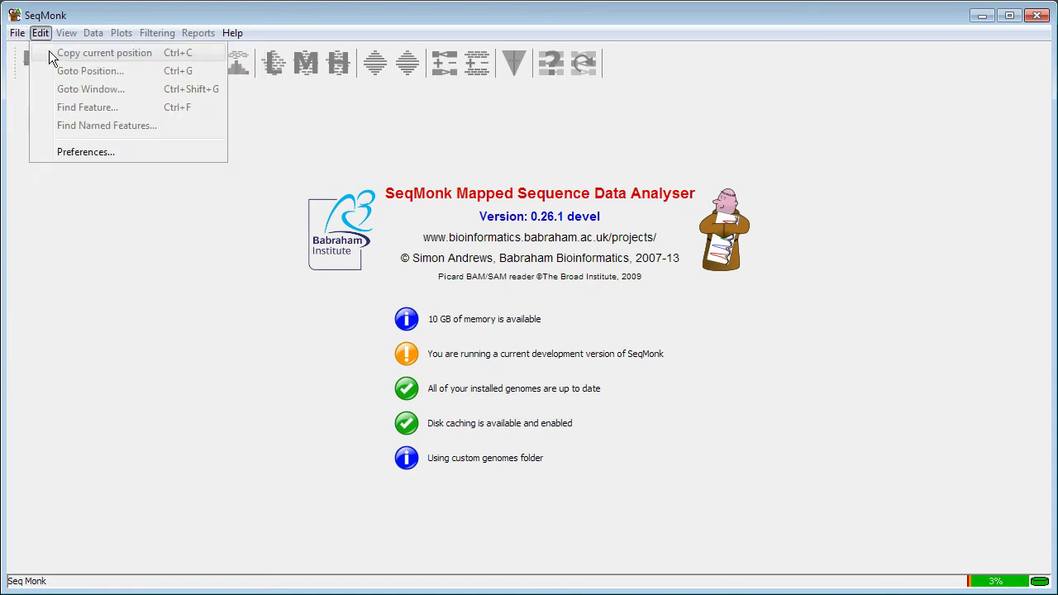
left_click(59, 53)
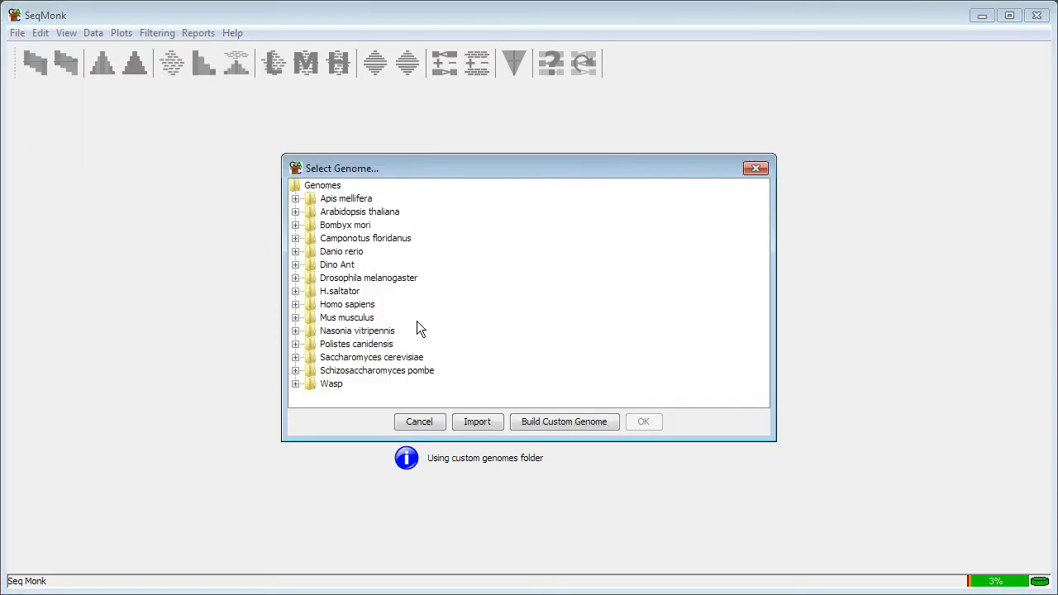
left_click(296, 291)
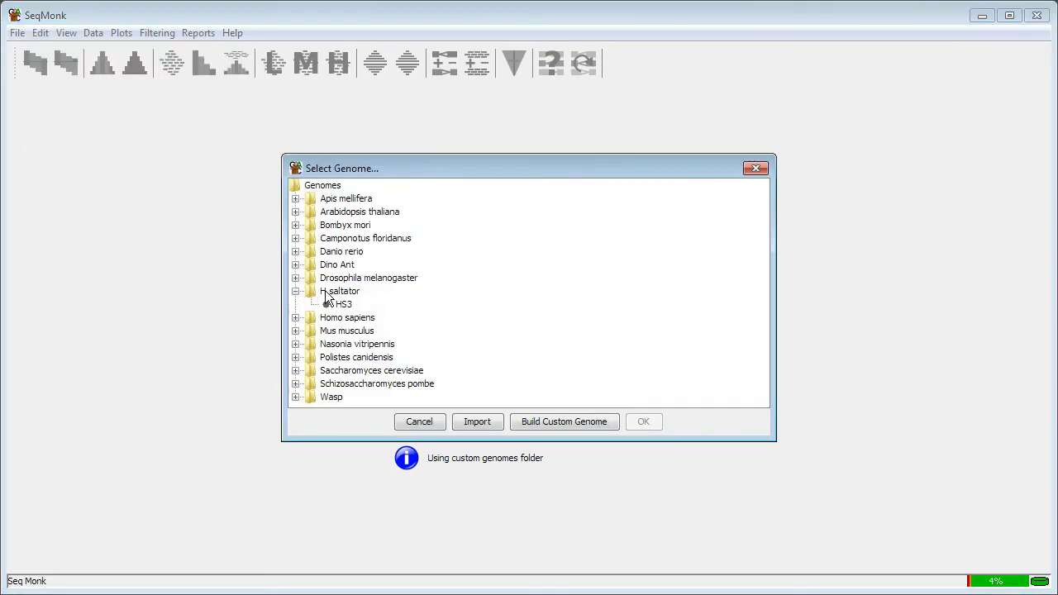
left_click(344, 304)
left_click(645, 424)
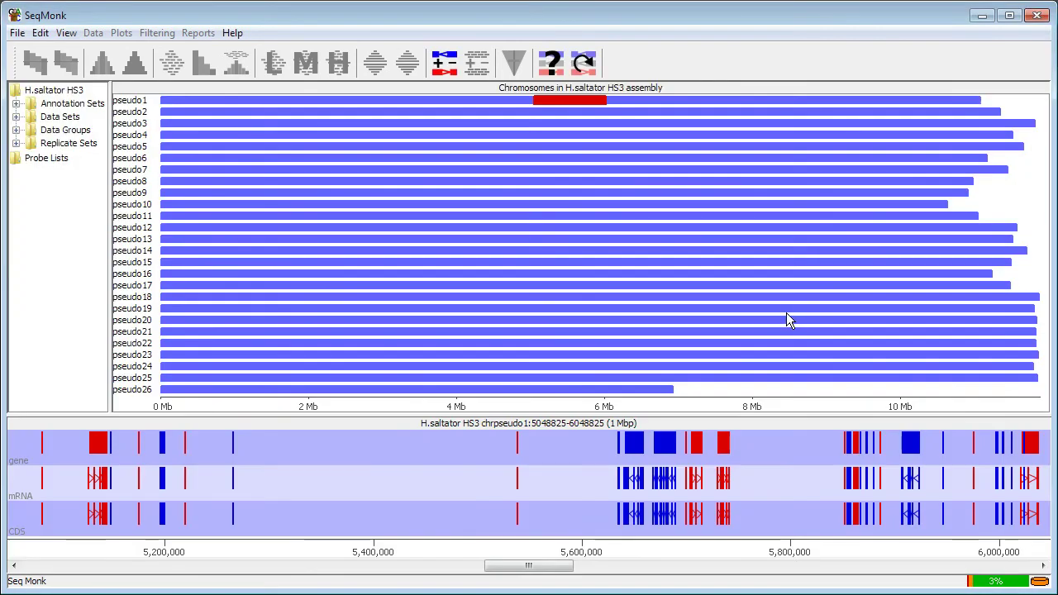
Step: Add the scaffold annotation track and enlarge the annotation track panel
left_click(446, 66)
left_click(304, 177)
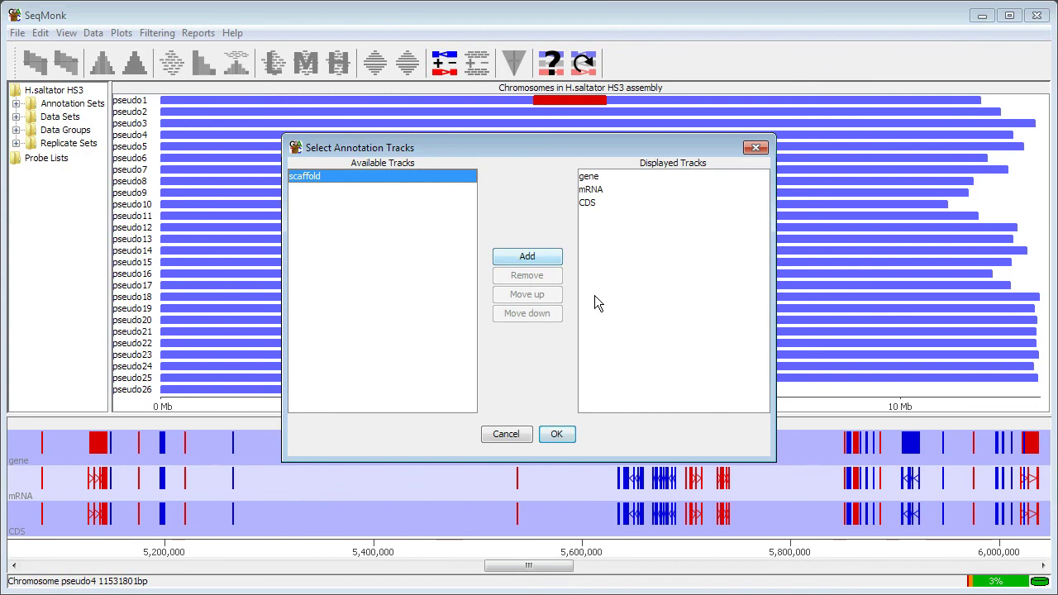
left_click(546, 258)
left_click(559, 437)
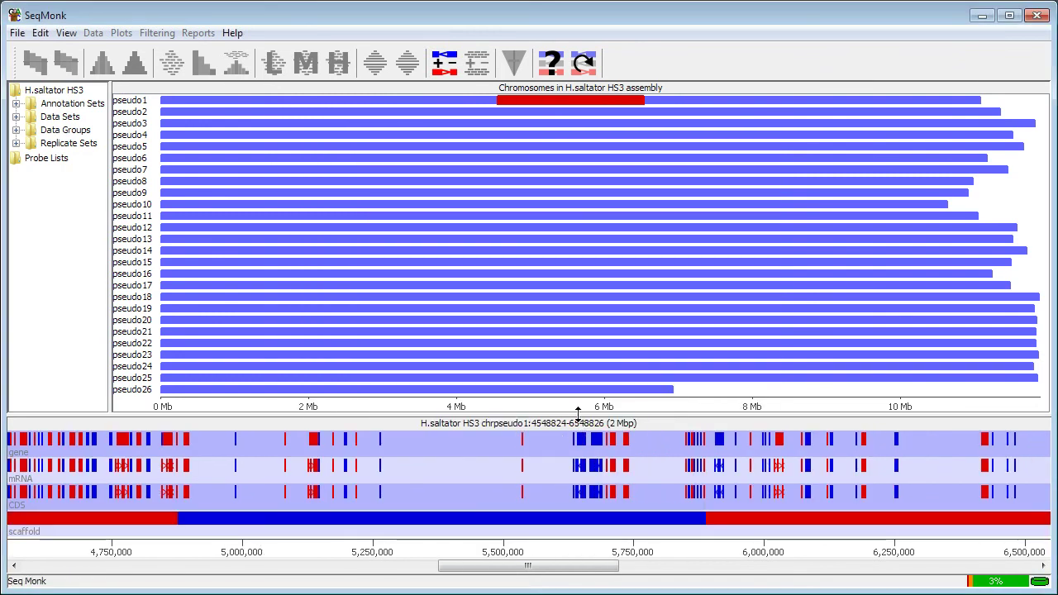
left_click_drag(583, 415, 581, 220)
scroll(482, 423, "down", 1)
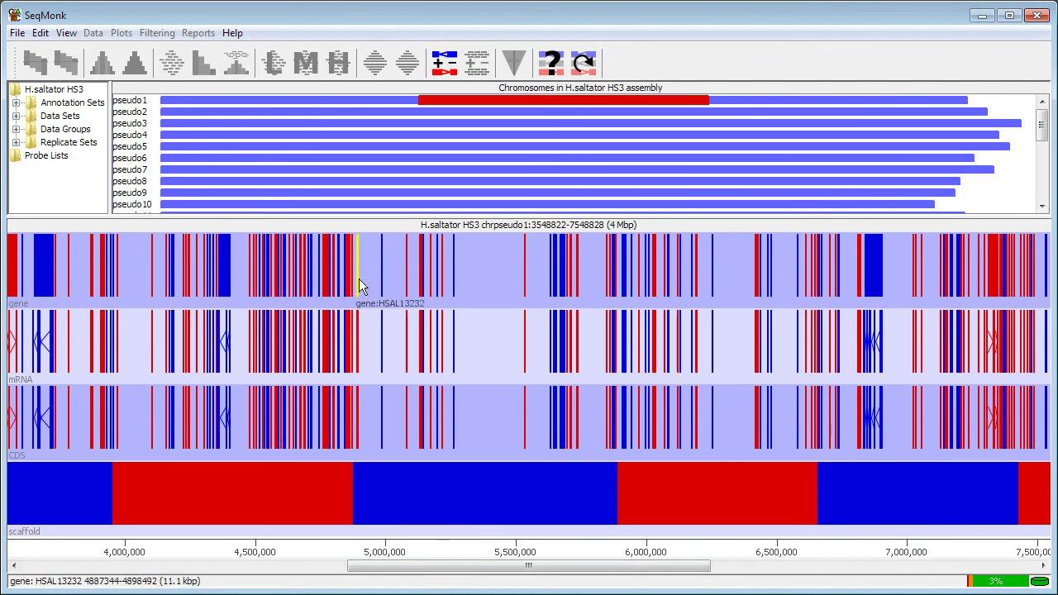
Step: Import h.saltator_ngs_data.sam as BAM/SAM reads with default options, dismissing the warnings
left_click(18, 34)
mouse_move(66, 99)
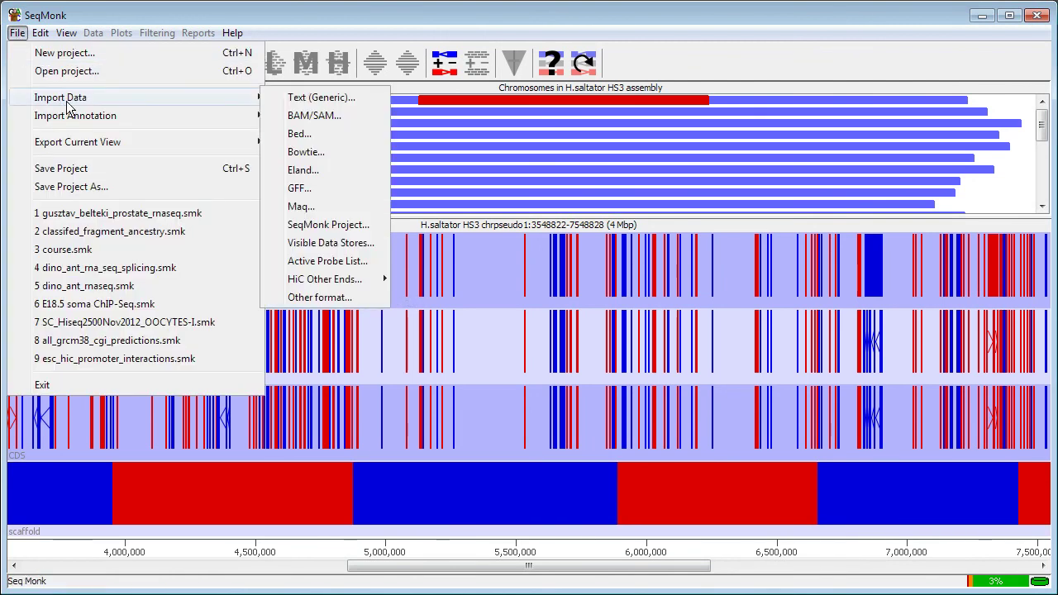
left_click(308, 116)
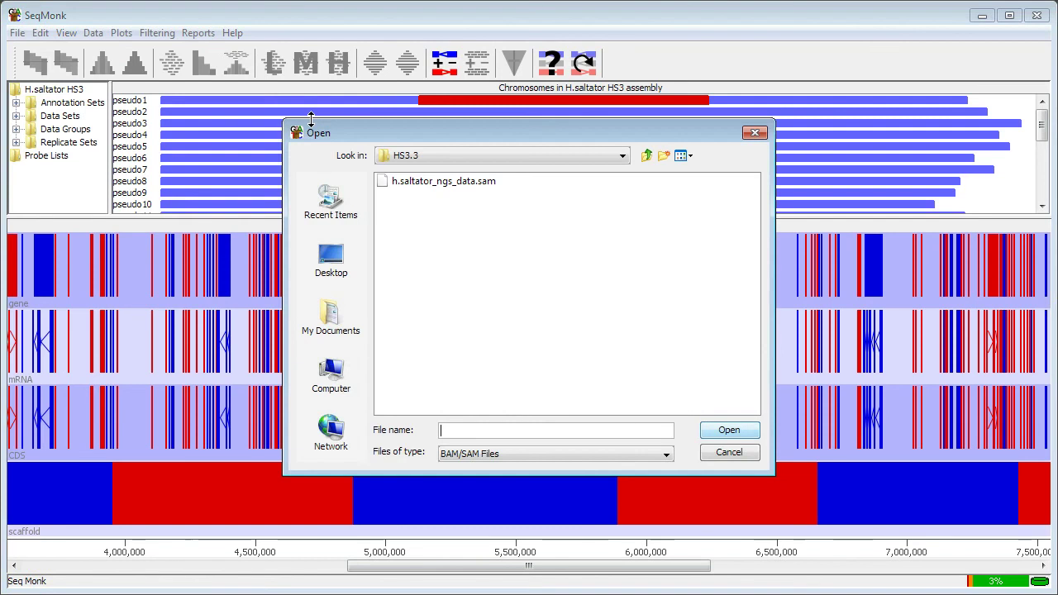
left_click(460, 185)
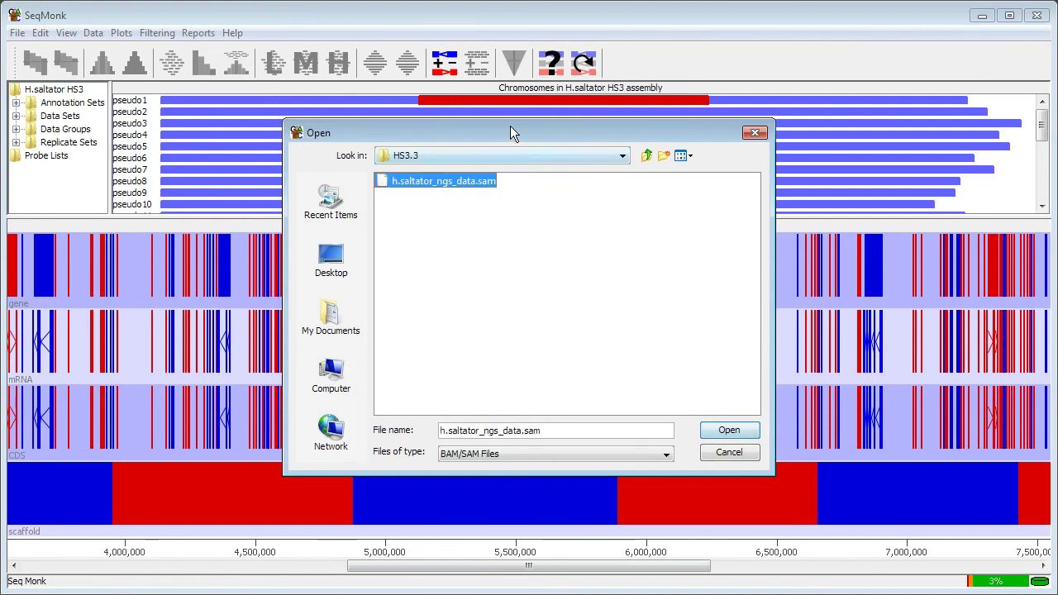
left_click_drag(510, 128, 563, 131)
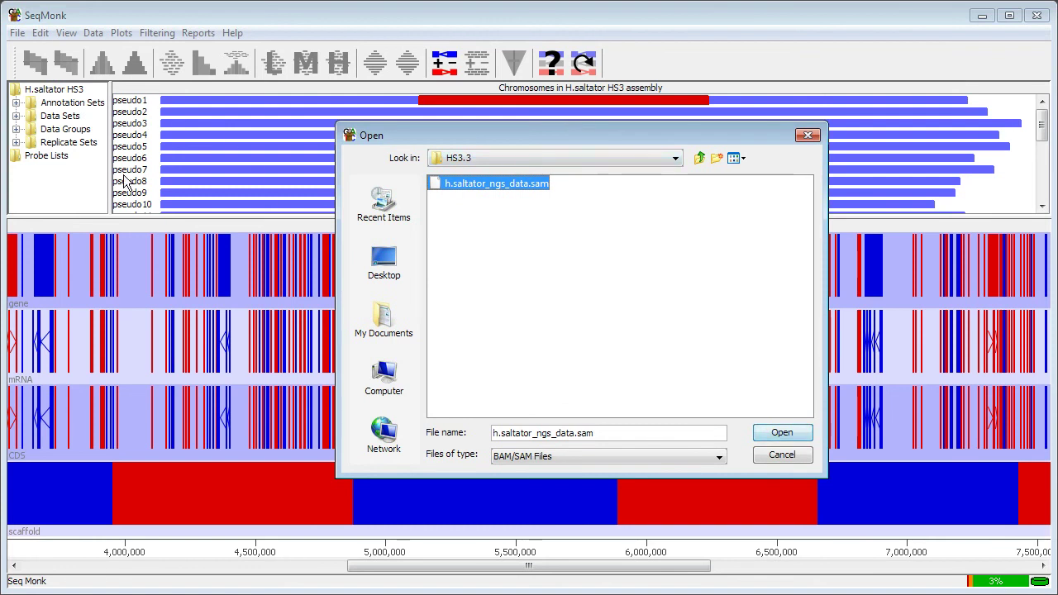
left_click(776, 434)
left_click(501, 444)
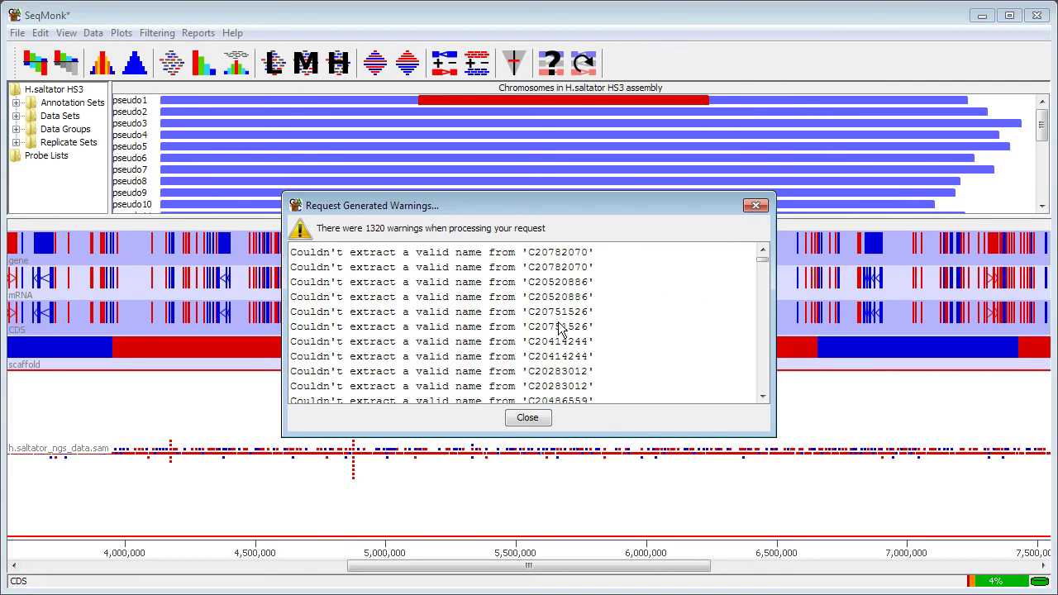
left_click(530, 418)
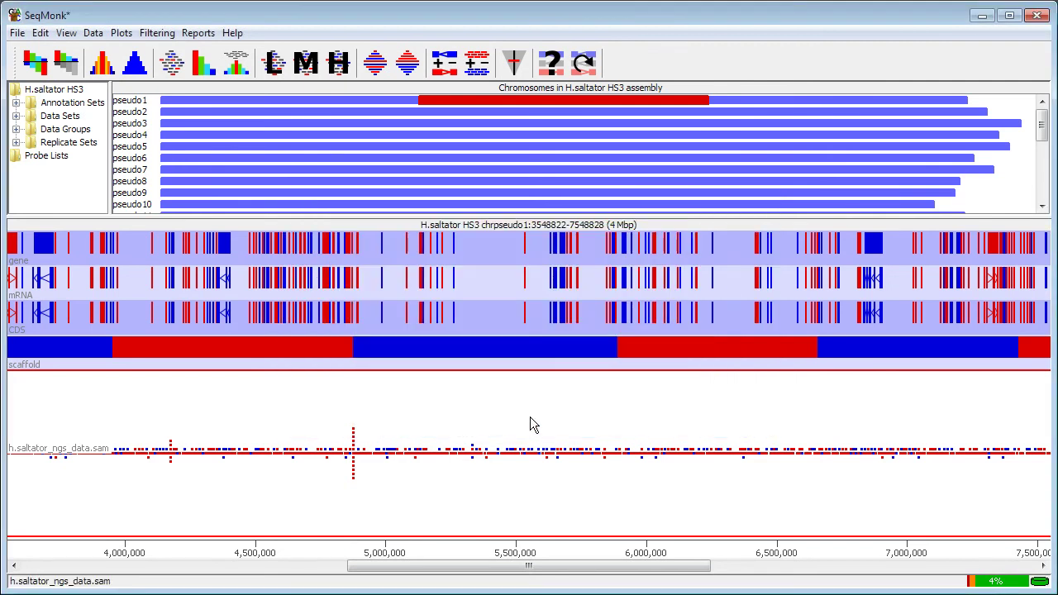
Step: Zoom into the read pile-up near 4.9 Mb on pseudo1, then zoom back out
left_click_drag(232, 508, 536, 468)
left_click_drag(351, 478, 513, 478)
left_click_drag(294, 488, 626, 470)
left_click_drag(305, 492, 551, 472)
left_click_drag(281, 472, 505, 462)
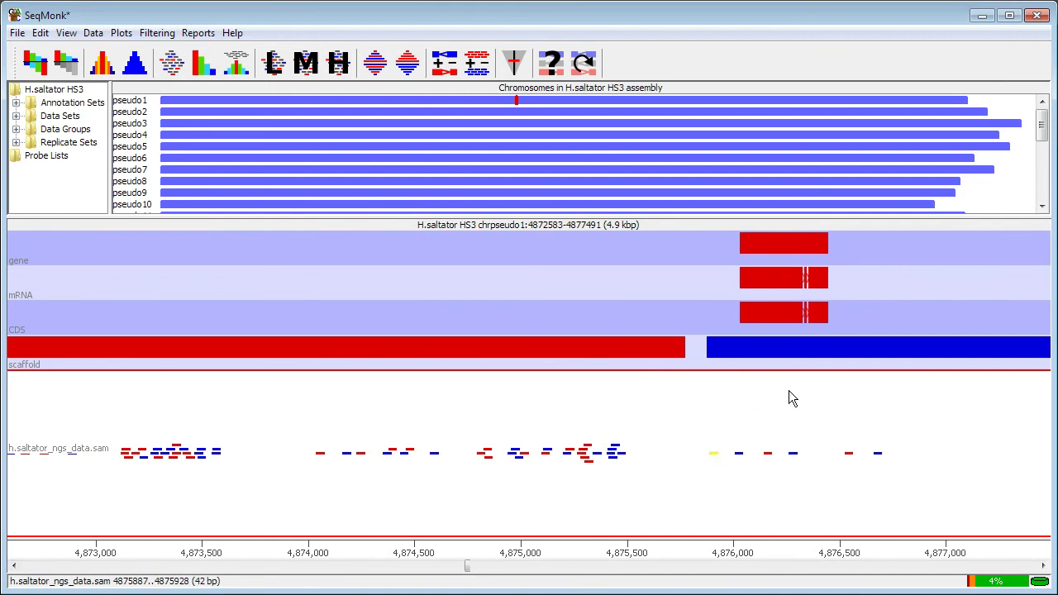
scroll(607, 415, "down", 5)
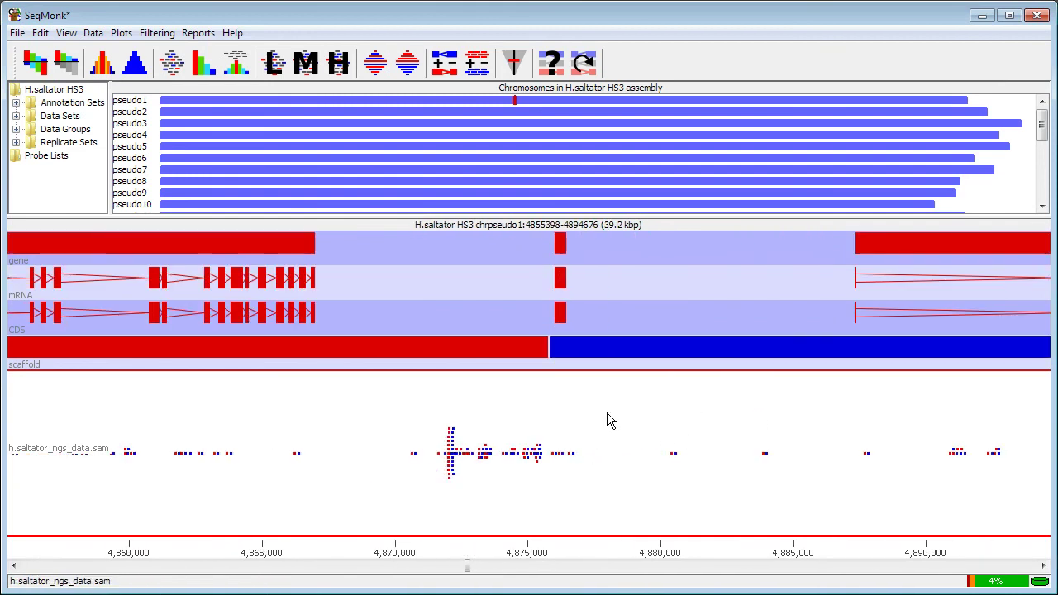
scroll(607, 421, "down", 4)
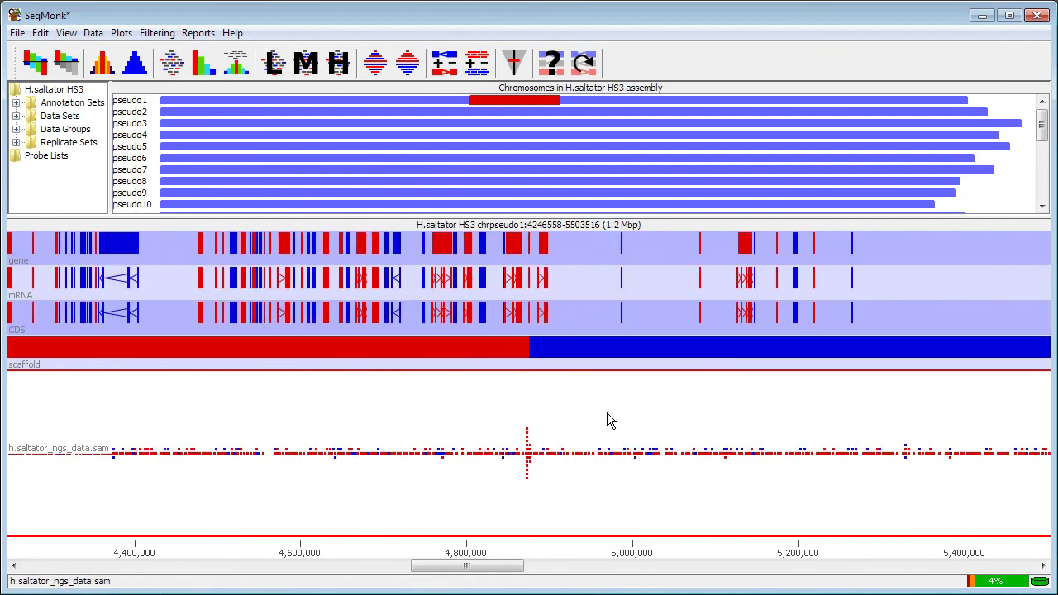